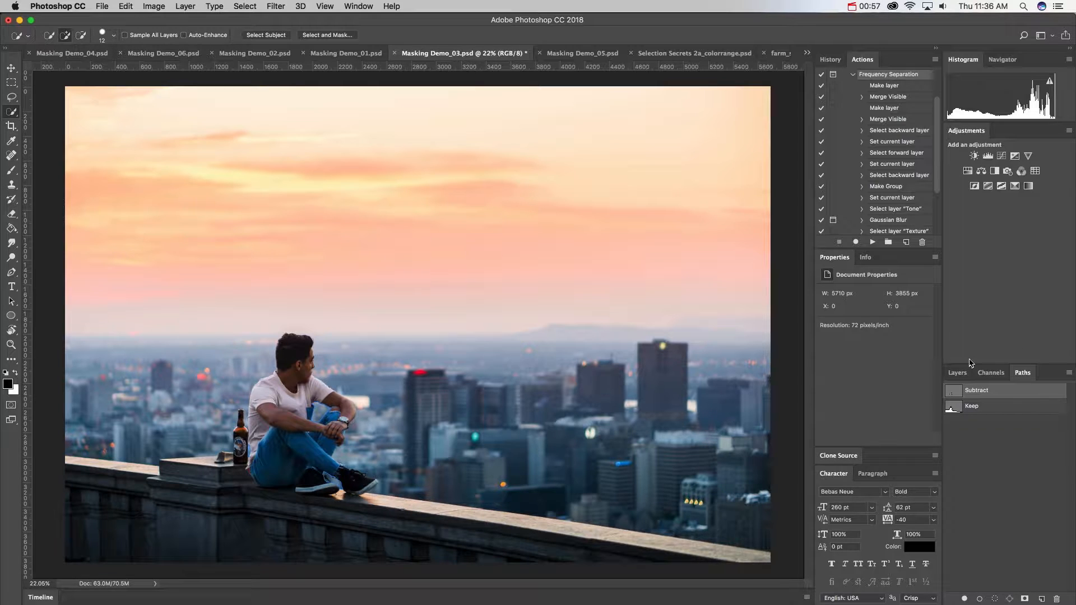
- Deselect the active path and compare the Masking Demo_03.psd and Masking Demo_05.psd images, ending on Masking Demo_03.psd
click(976, 446)
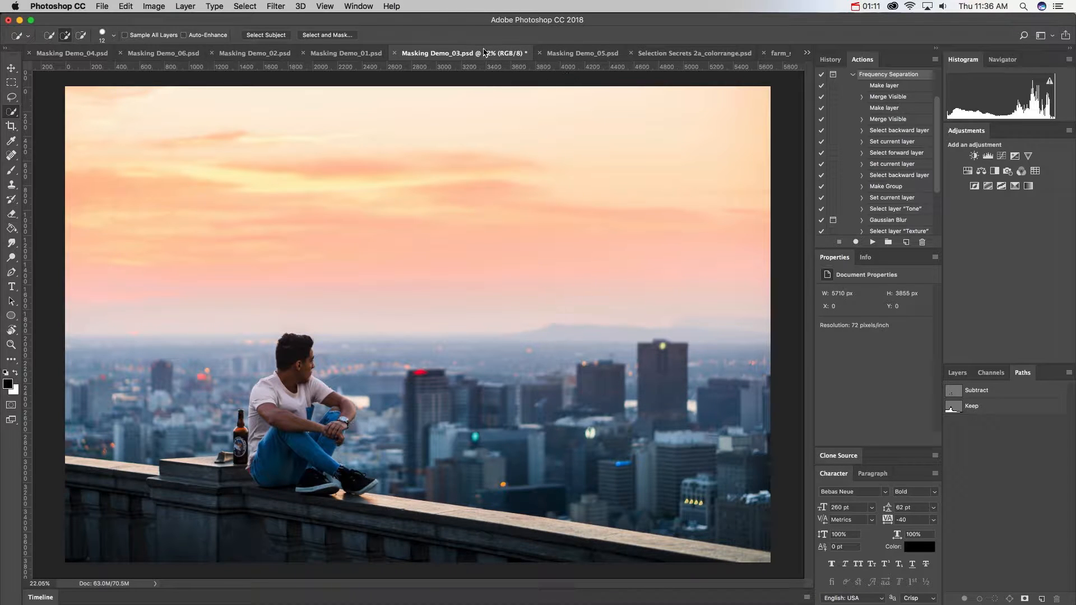
click(583, 53)
click(519, 55)
click(554, 53)
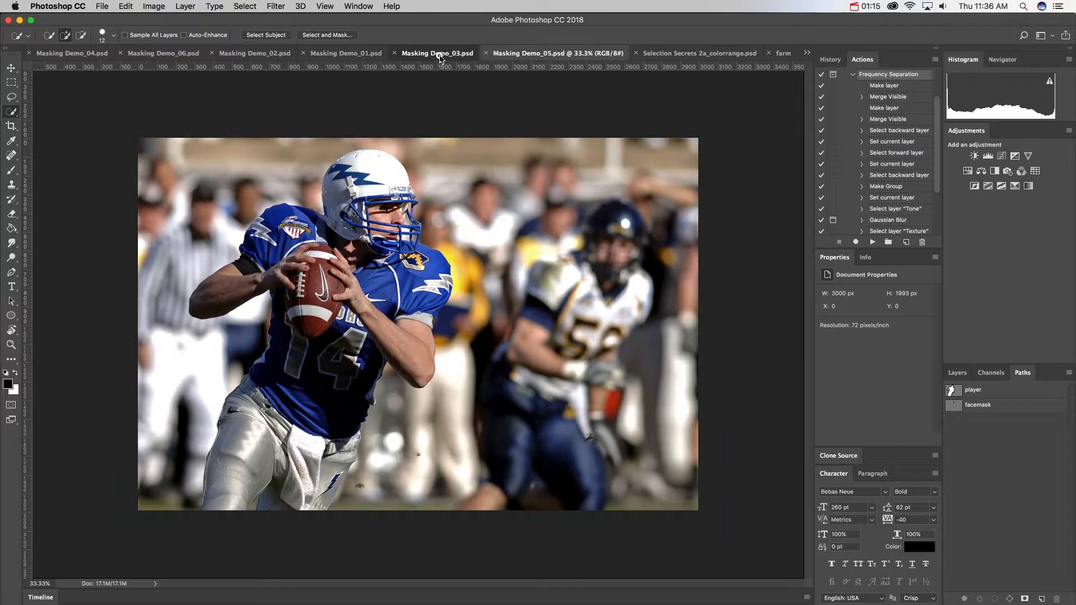
click(441, 54)
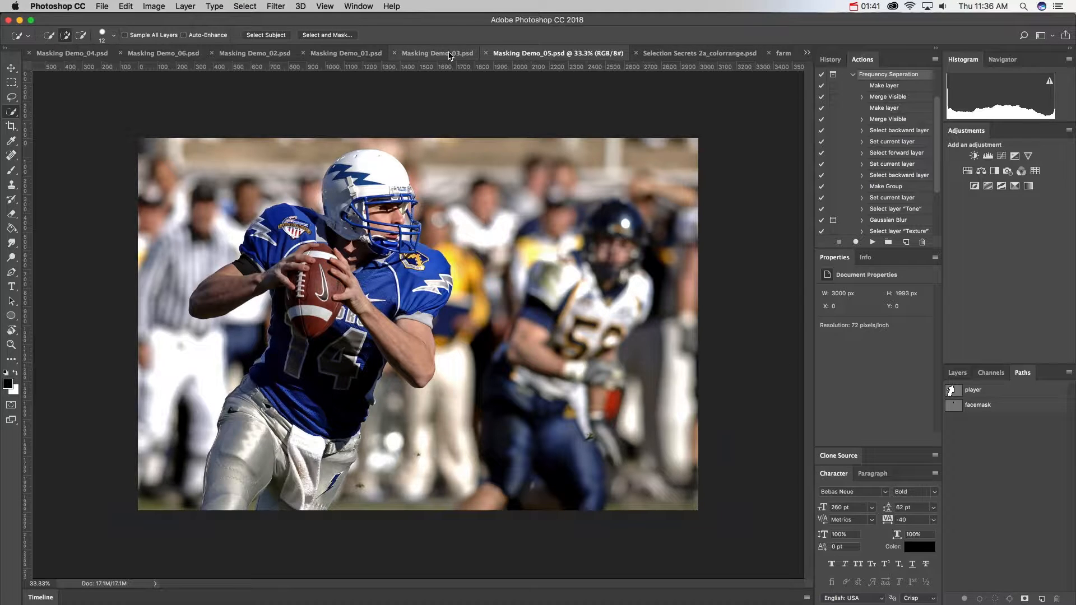
click(457, 53)
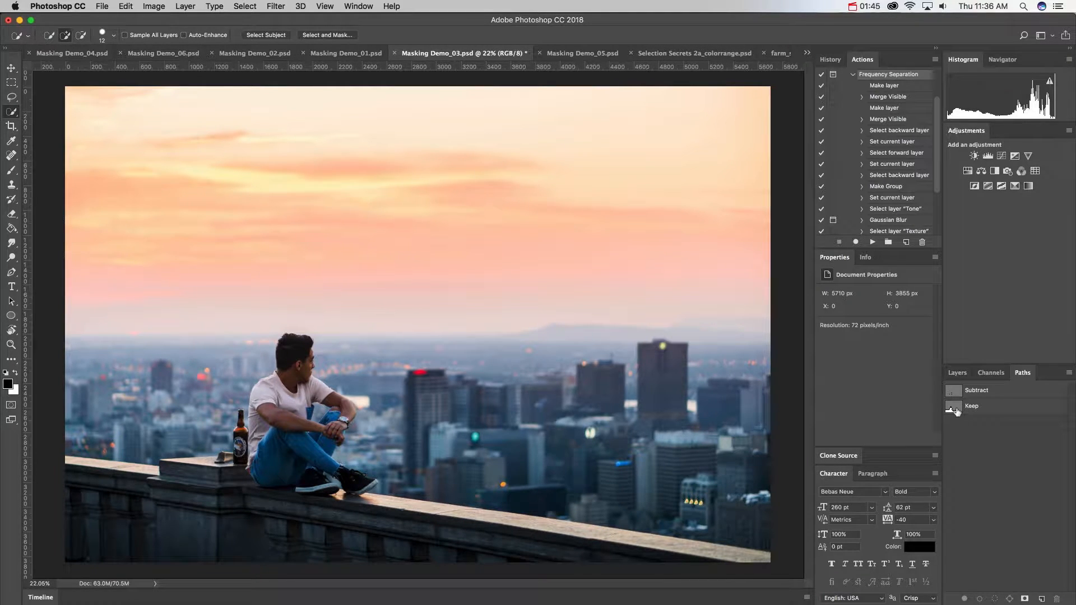
- Examine the outlines of the saved Keep and Subtract paths around the seated man, leaving no path active
click(957, 410)
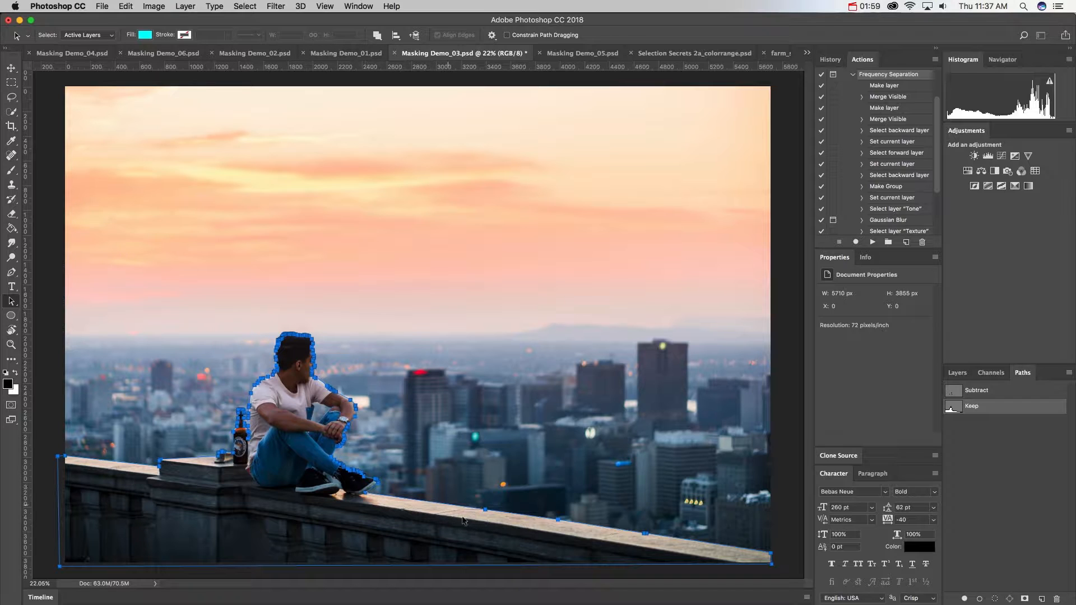
click(959, 392)
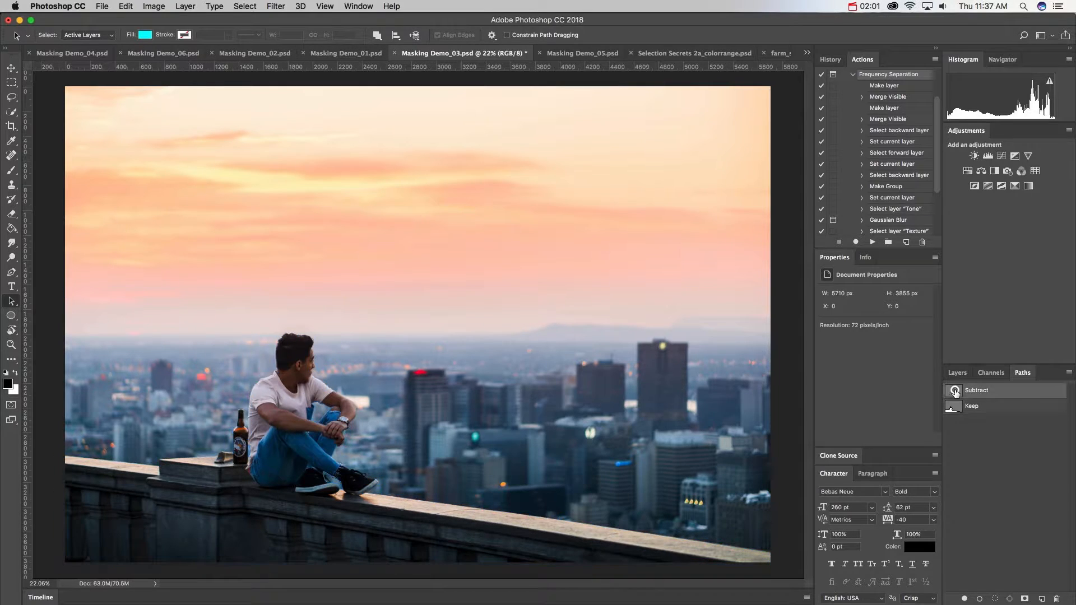
click(323, 406)
click(338, 481)
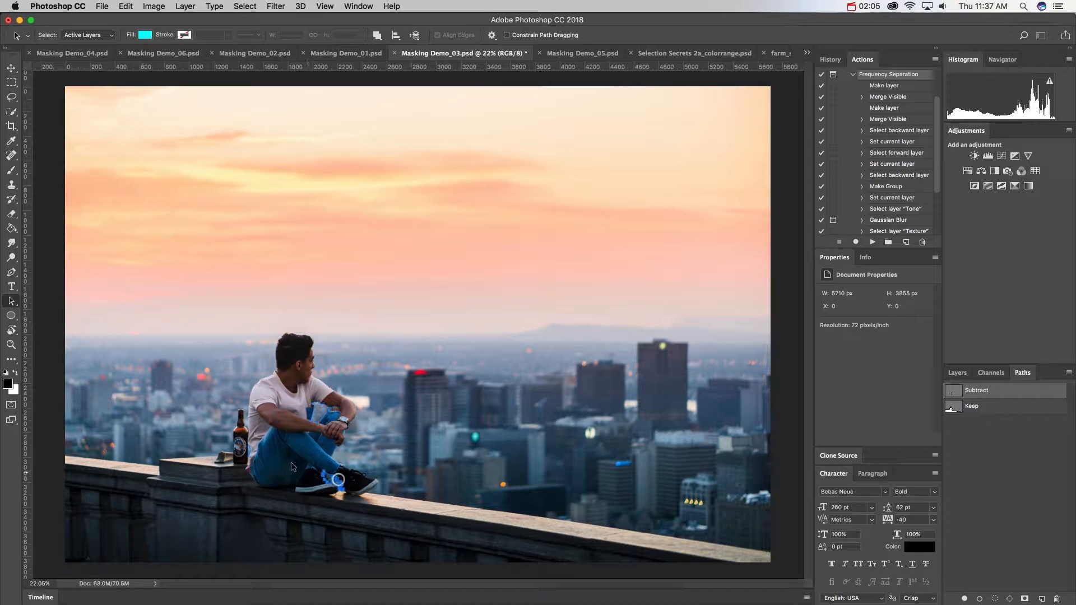
click(249, 452)
click(976, 436)
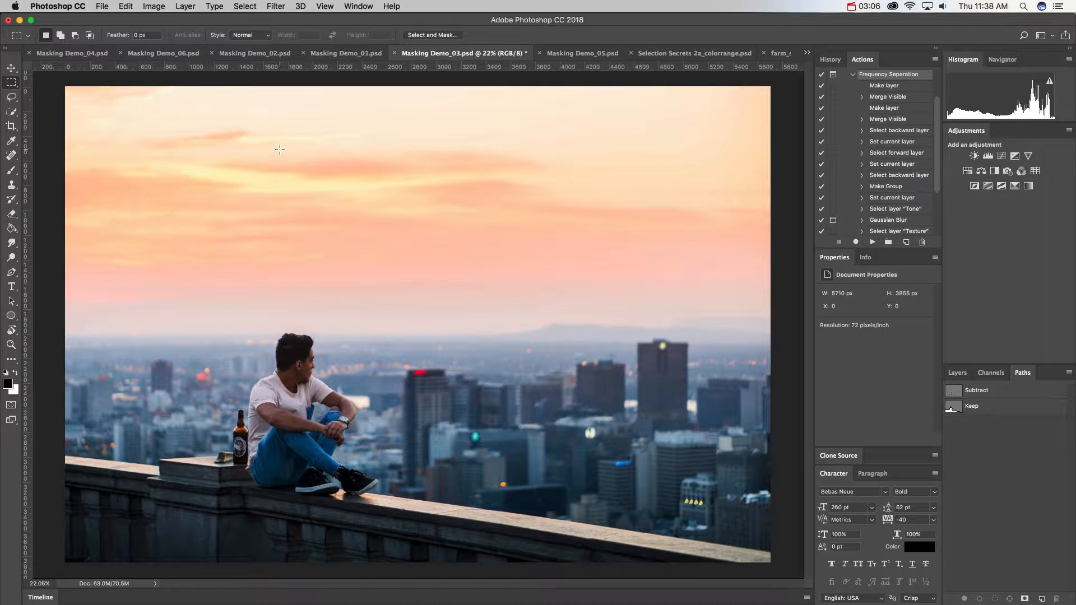
- Try a rectangular marquee selection in the sky, adding one rectangle and subtracting another, and deselect it
drag(280, 149, 478, 276)
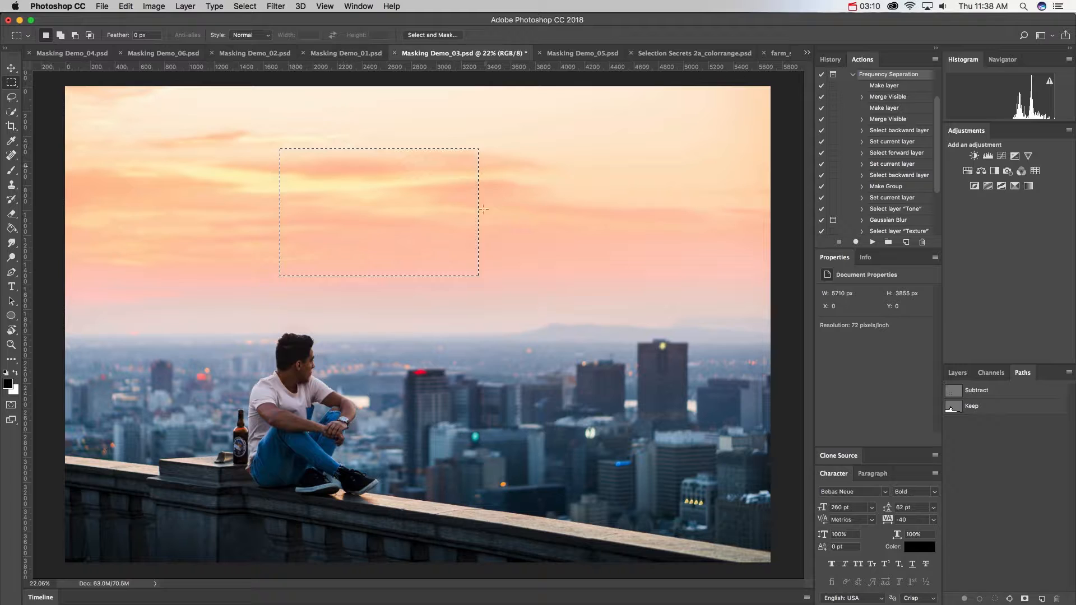
key(shift)
drag(576, 122, 393, 316)
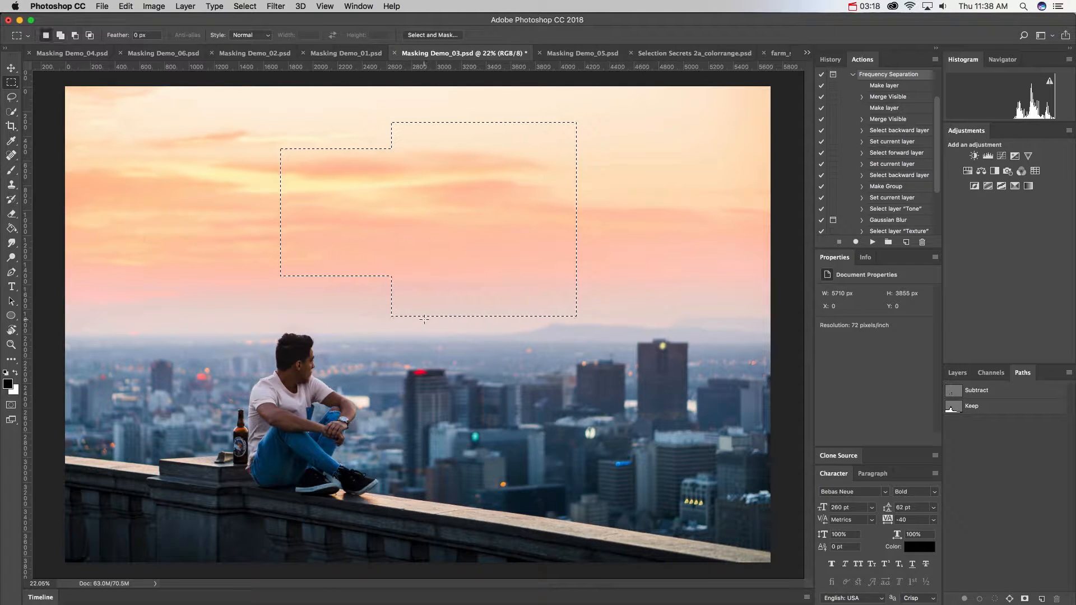
drag(360, 324, 518, 193)
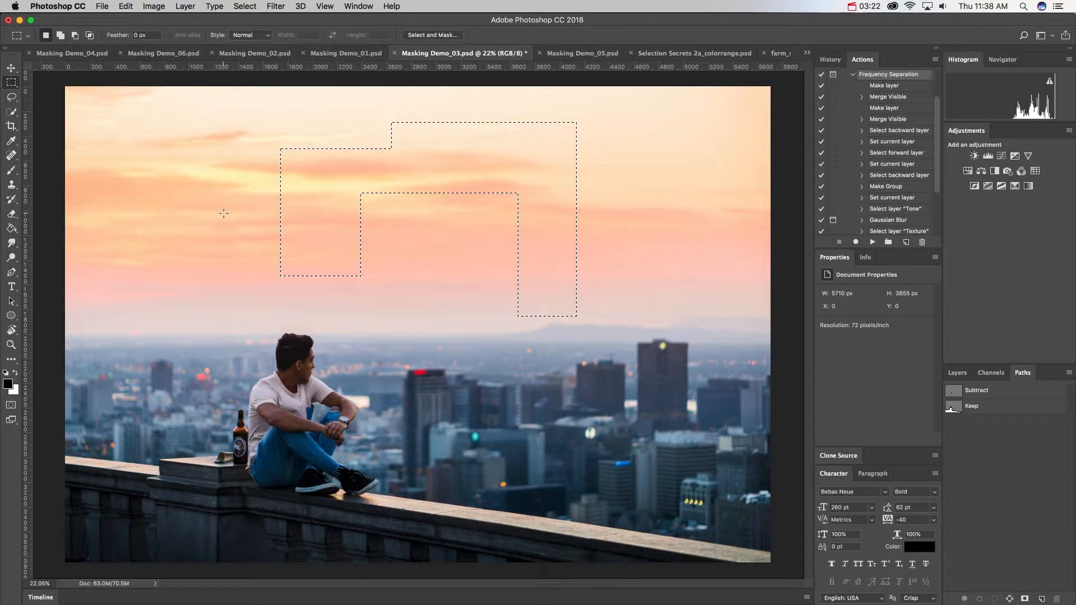
key(super+d)
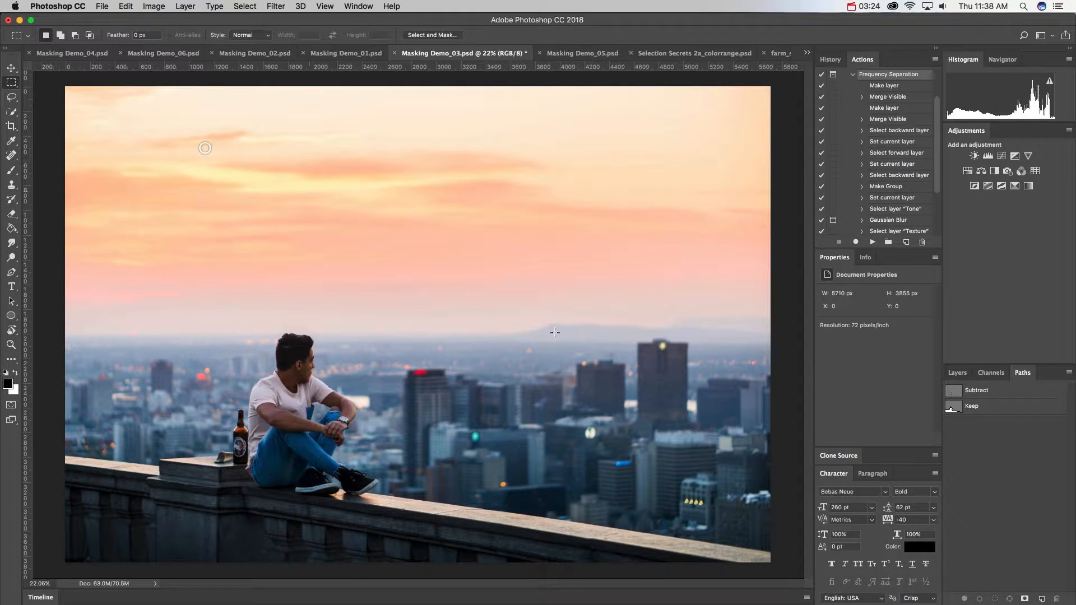
- Try masking the Background layer with a selection loaded from the Keep path, and undo the mask and selection
click(992, 407)
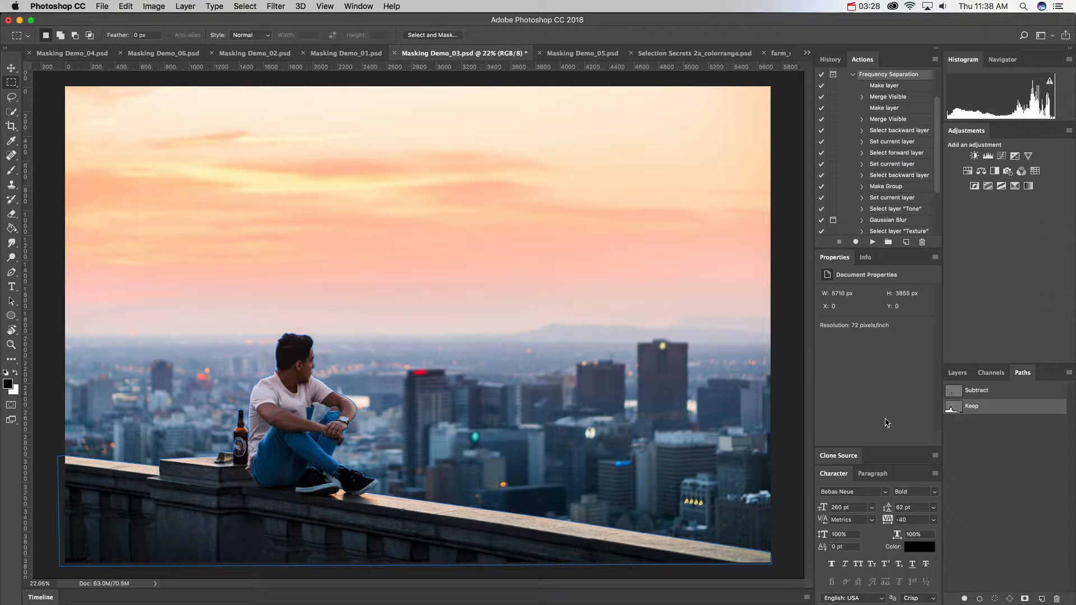
click(999, 455)
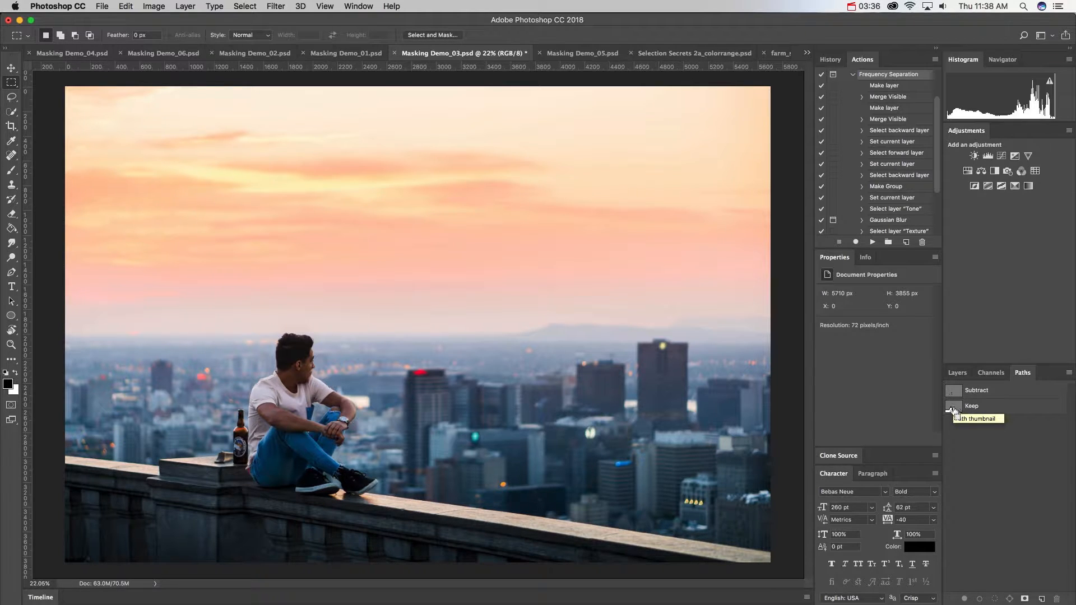
super+click(954, 409)
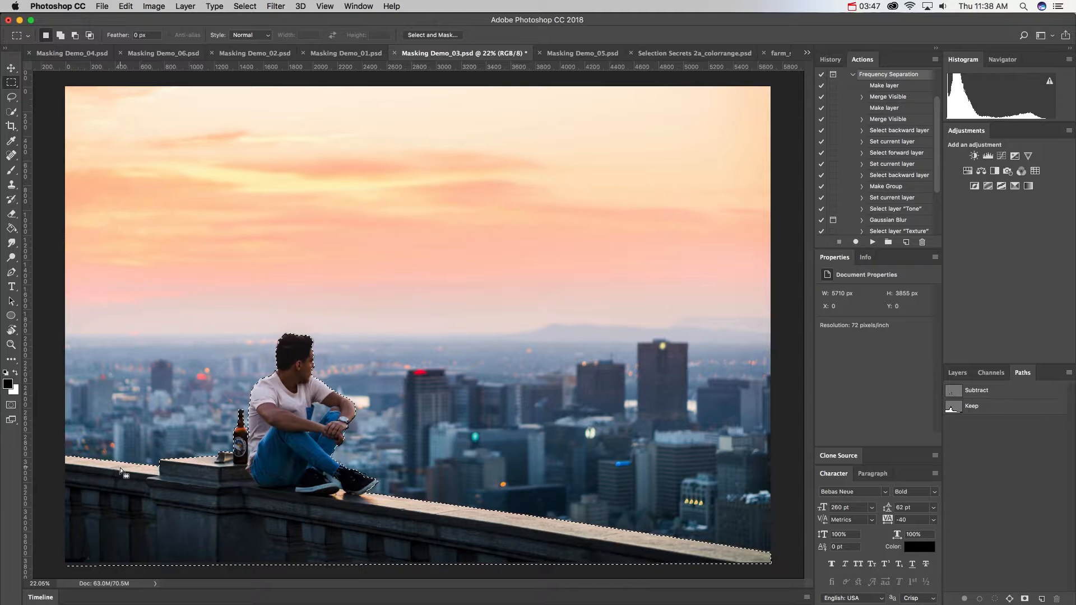
click(964, 375)
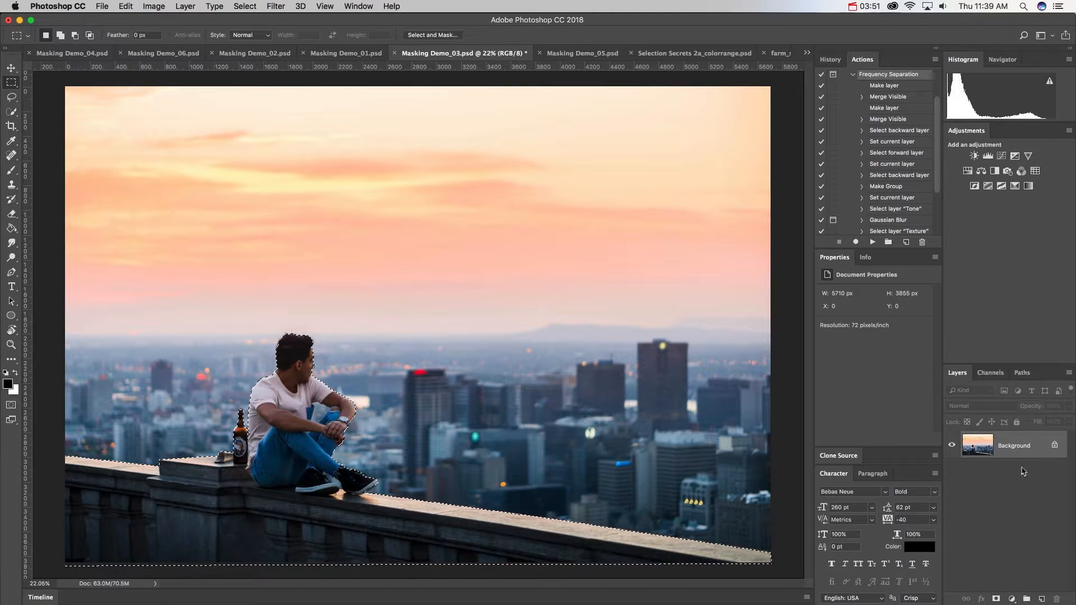
click(996, 598)
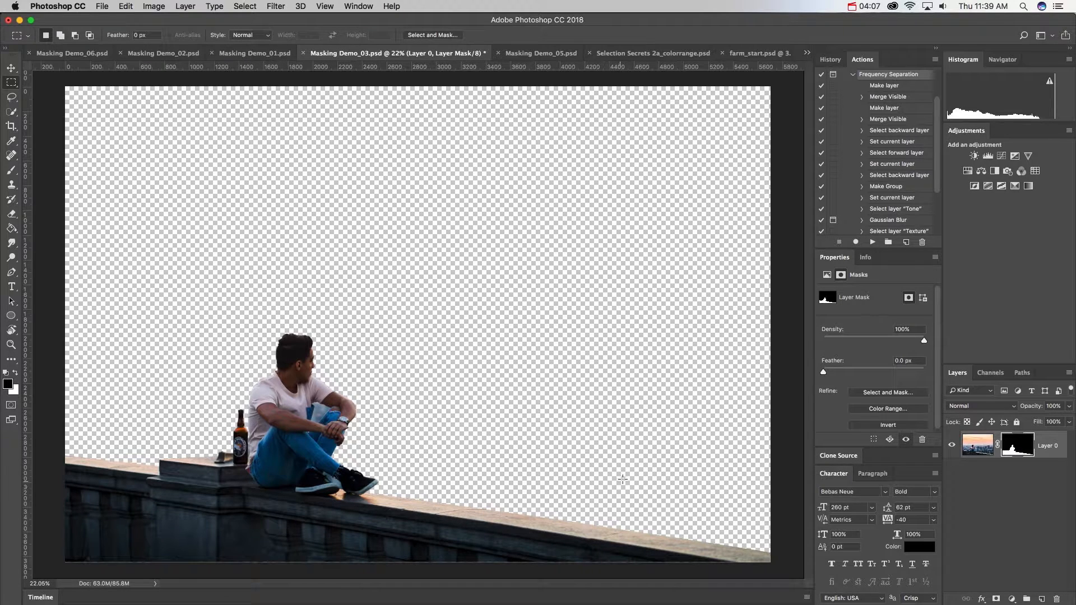
key(super+z)
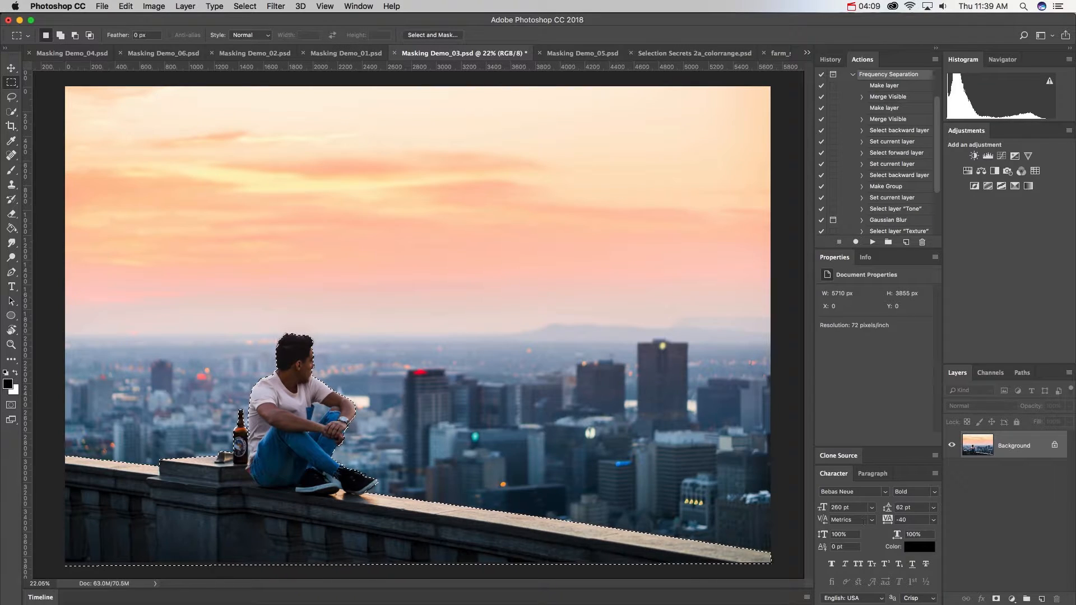
key(super+d)
click(1021, 377)
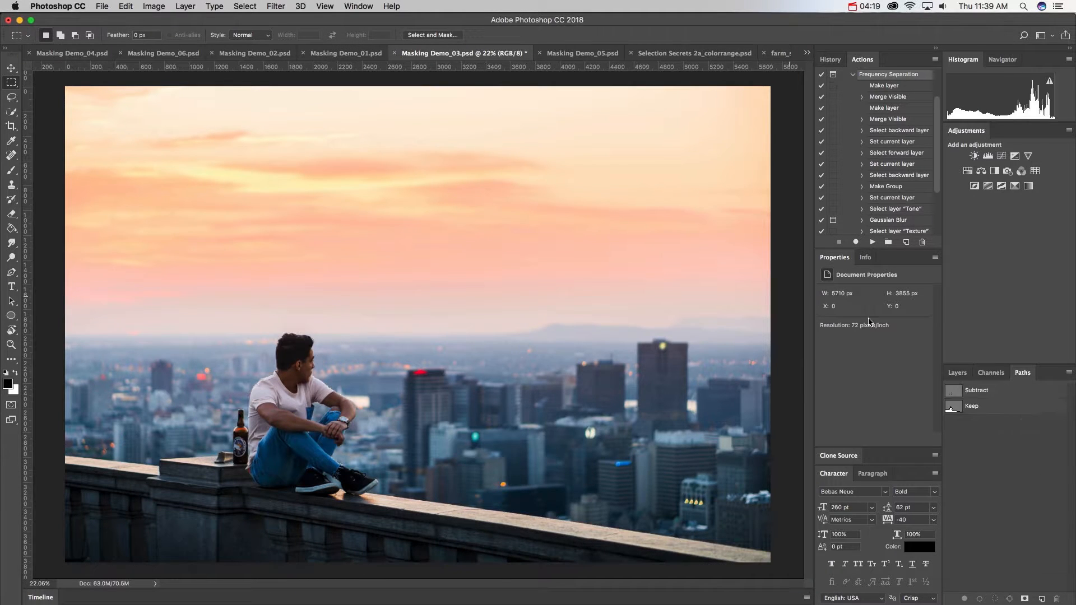
- Load the Keep path as a selection and add a layer mask from it to the Background layer
super+click(954, 408)
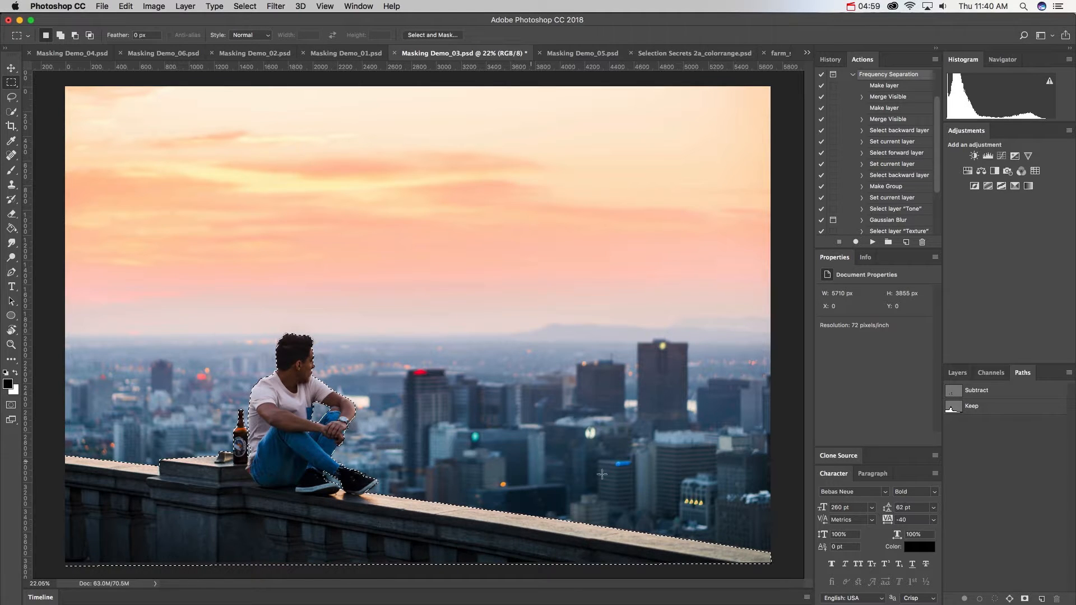
click(957, 373)
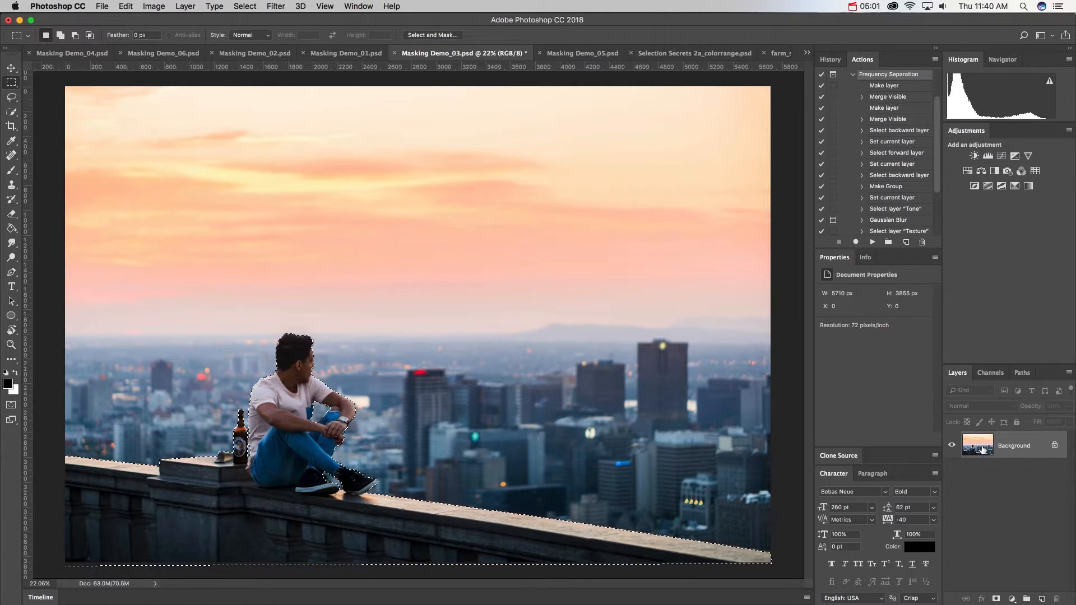
click(996, 599)
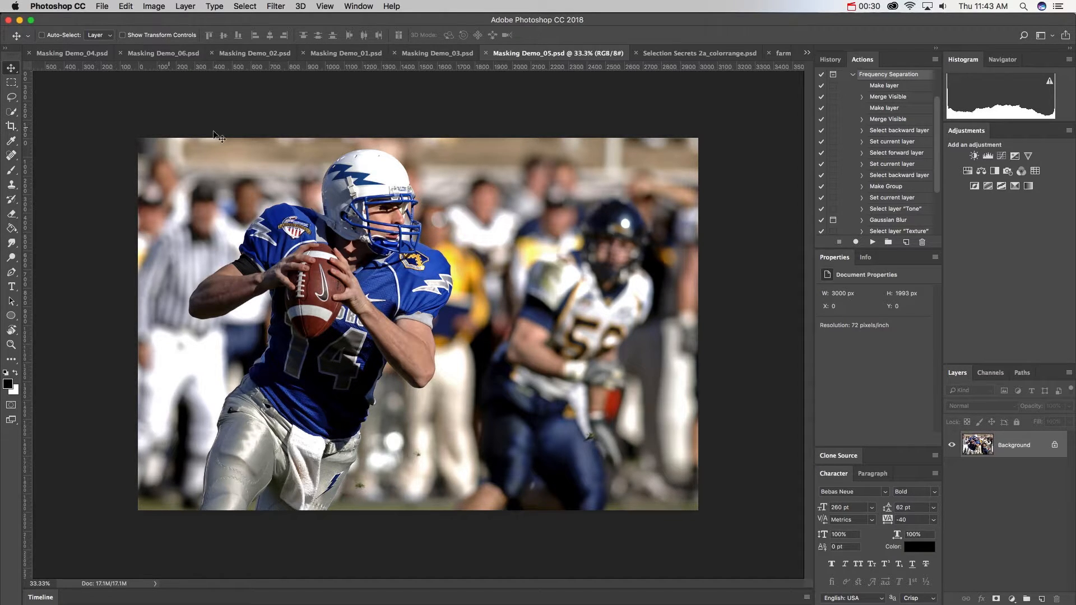
- Examine the saved player and facemask paths in Masking Demo_05.psd
click(1021, 374)
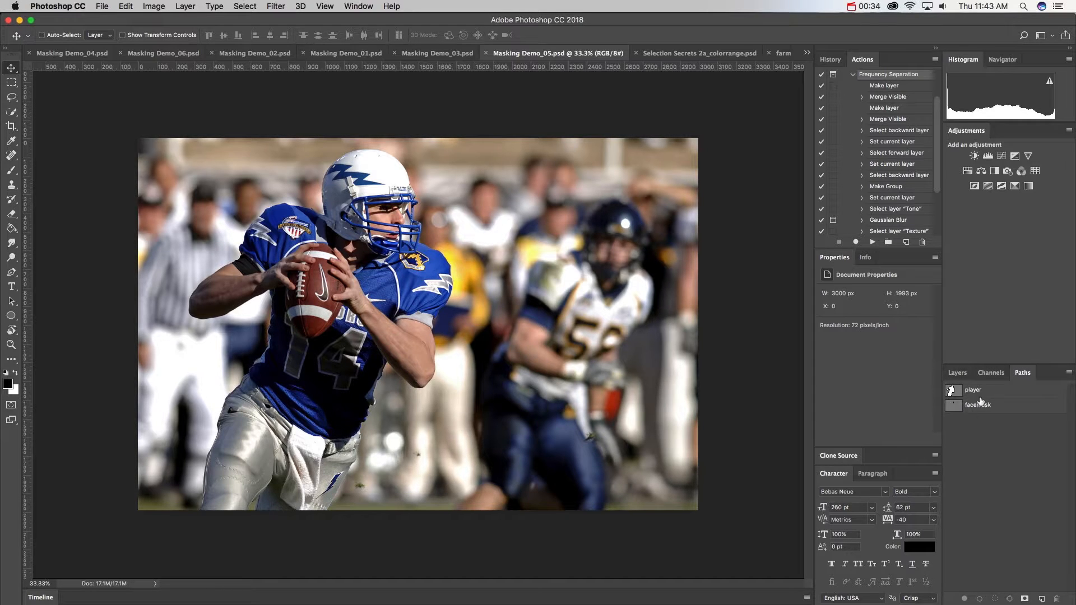
click(972, 392)
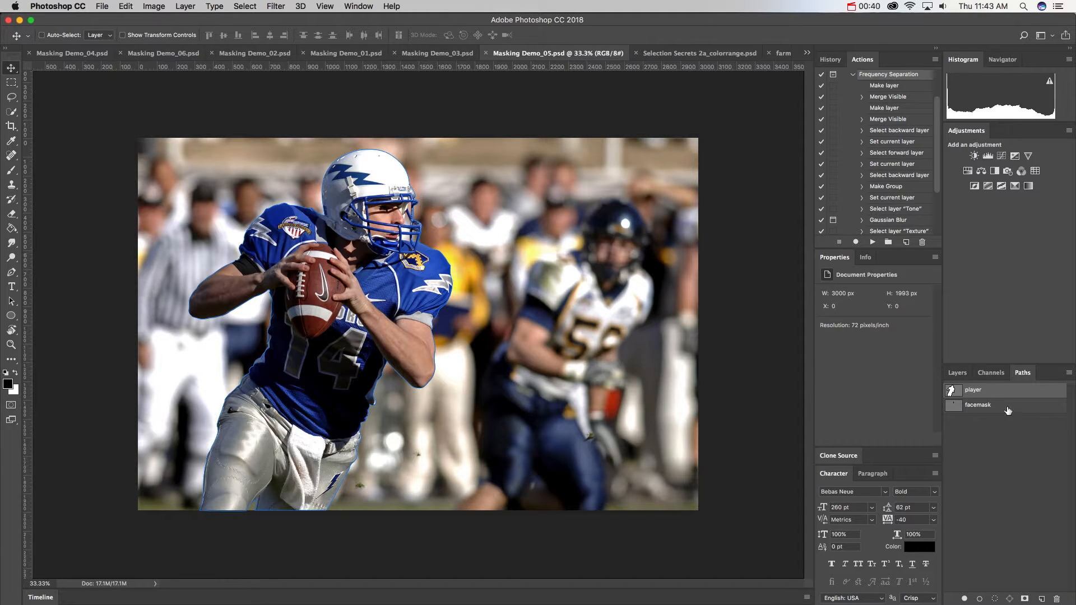
click(1008, 406)
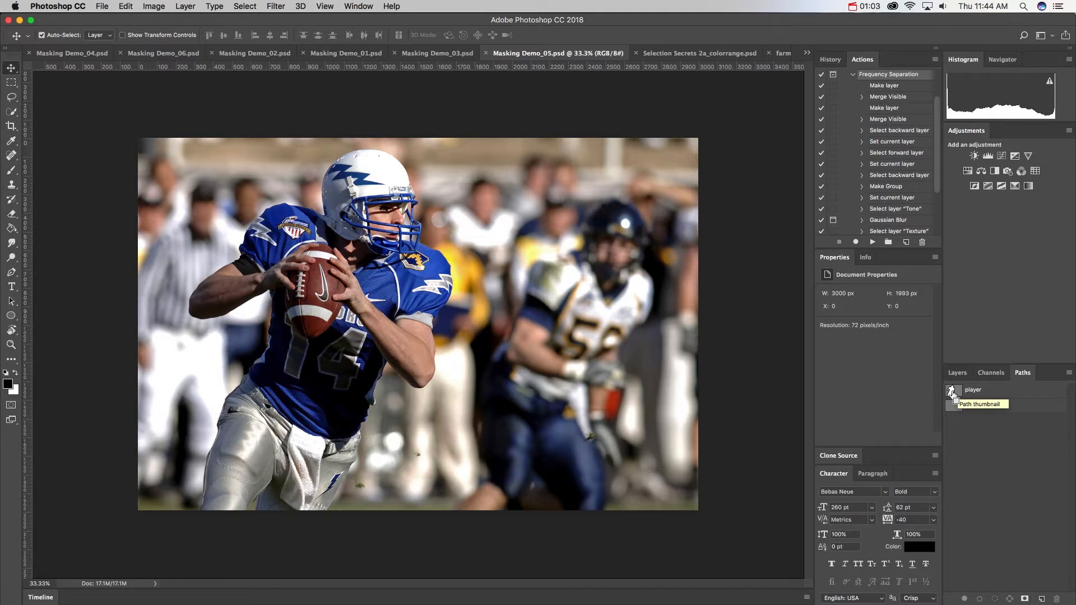
- Load the player path as a selection and mask the football photo's Background layer with it
super+click(951, 392)
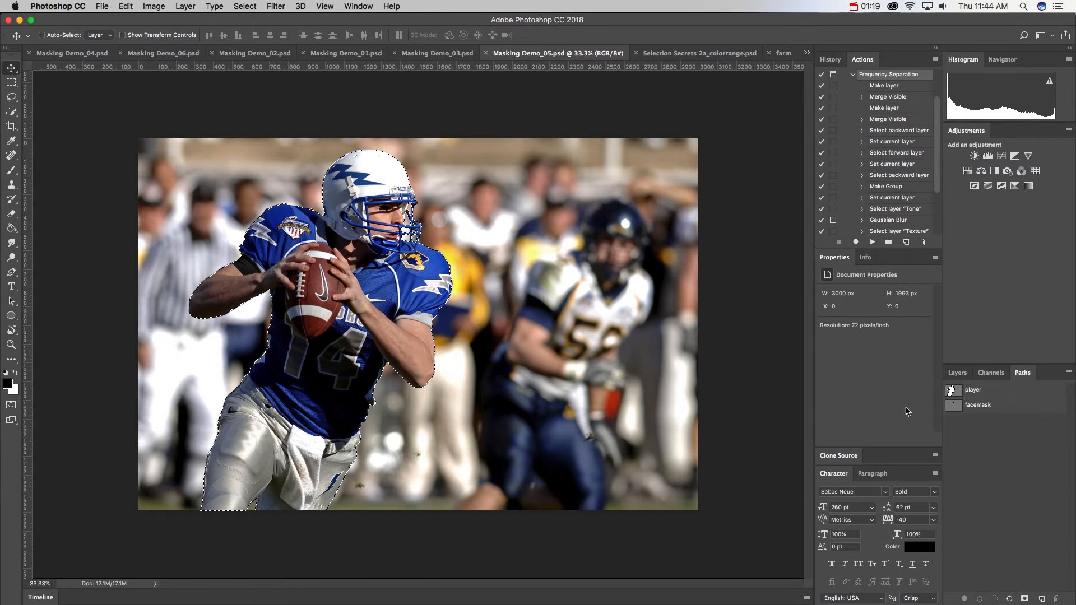
click(957, 373)
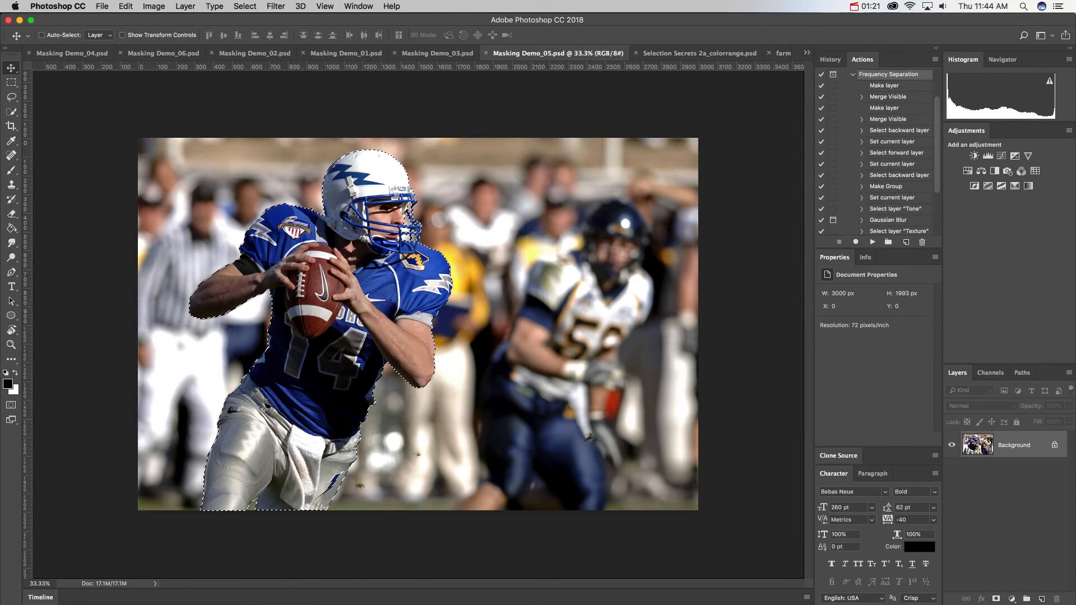
click(996, 599)
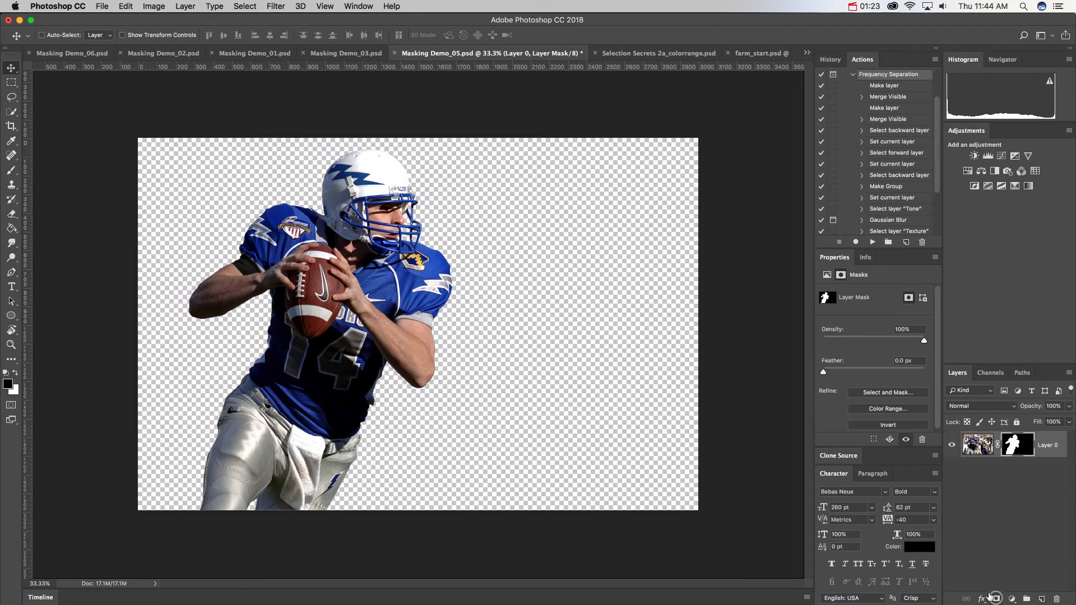